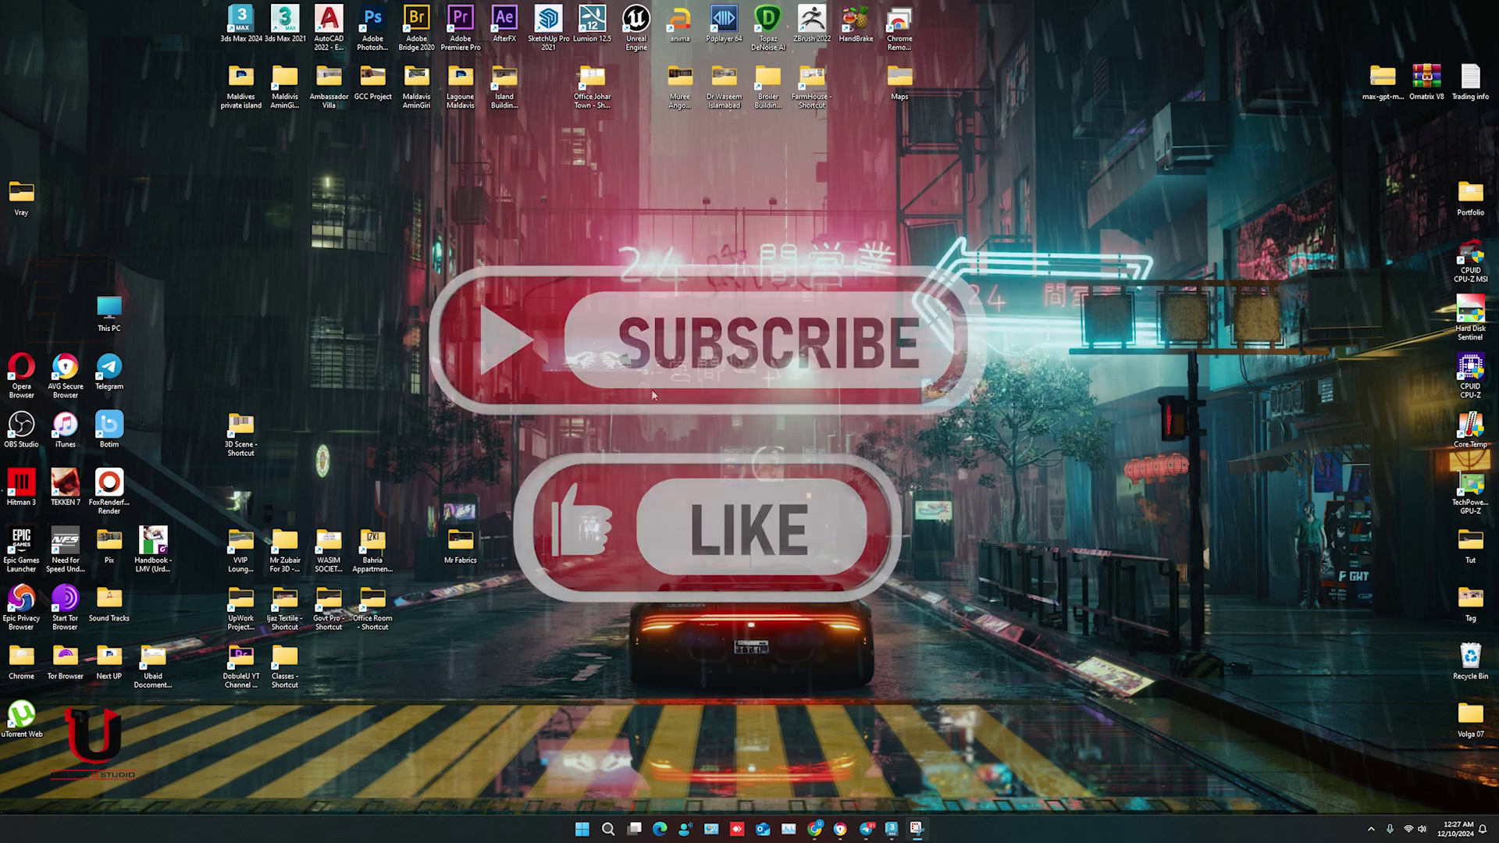
Select the palm trunk as the base object for combining the tree
left_click(892, 831)
middle_click_drag(703, 490, 747, 482)
left_click(636, 500)
middle_click_drag(636, 500, 597, 527, "alt")
key("r")
left_click_drag(826, 133, 596, 659)
left_click(735, 564)
middle_click_drag(709, 578, 740, 645, "alt")
left_click(638, 586)
key("w")
Attach Object002, Object003 and Palm_3 to the trunk through Attach List
left_click(1292, 580)
key("ctrl+a")
left_click(251, 386)
In Front view, center the pivot on the palm and move it down to the trunk base
middle_click_drag(670, 488, 704, 479)
key("f")
key("F3")
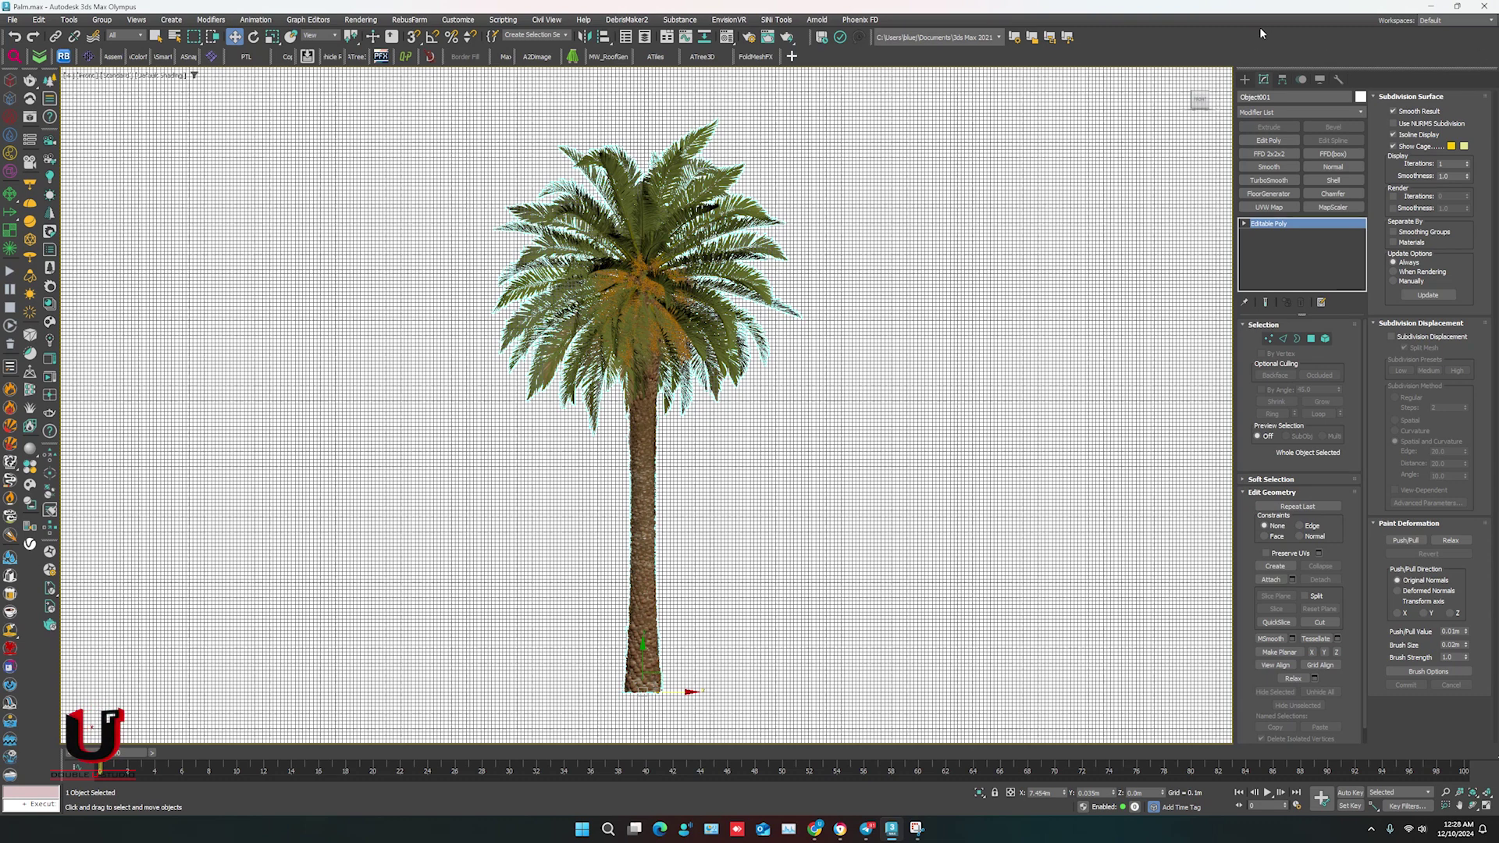
left_click(1283, 79)
left_click(1284, 162)
left_click(1284, 222)
left_click_drag(645, 378, 639, 658)
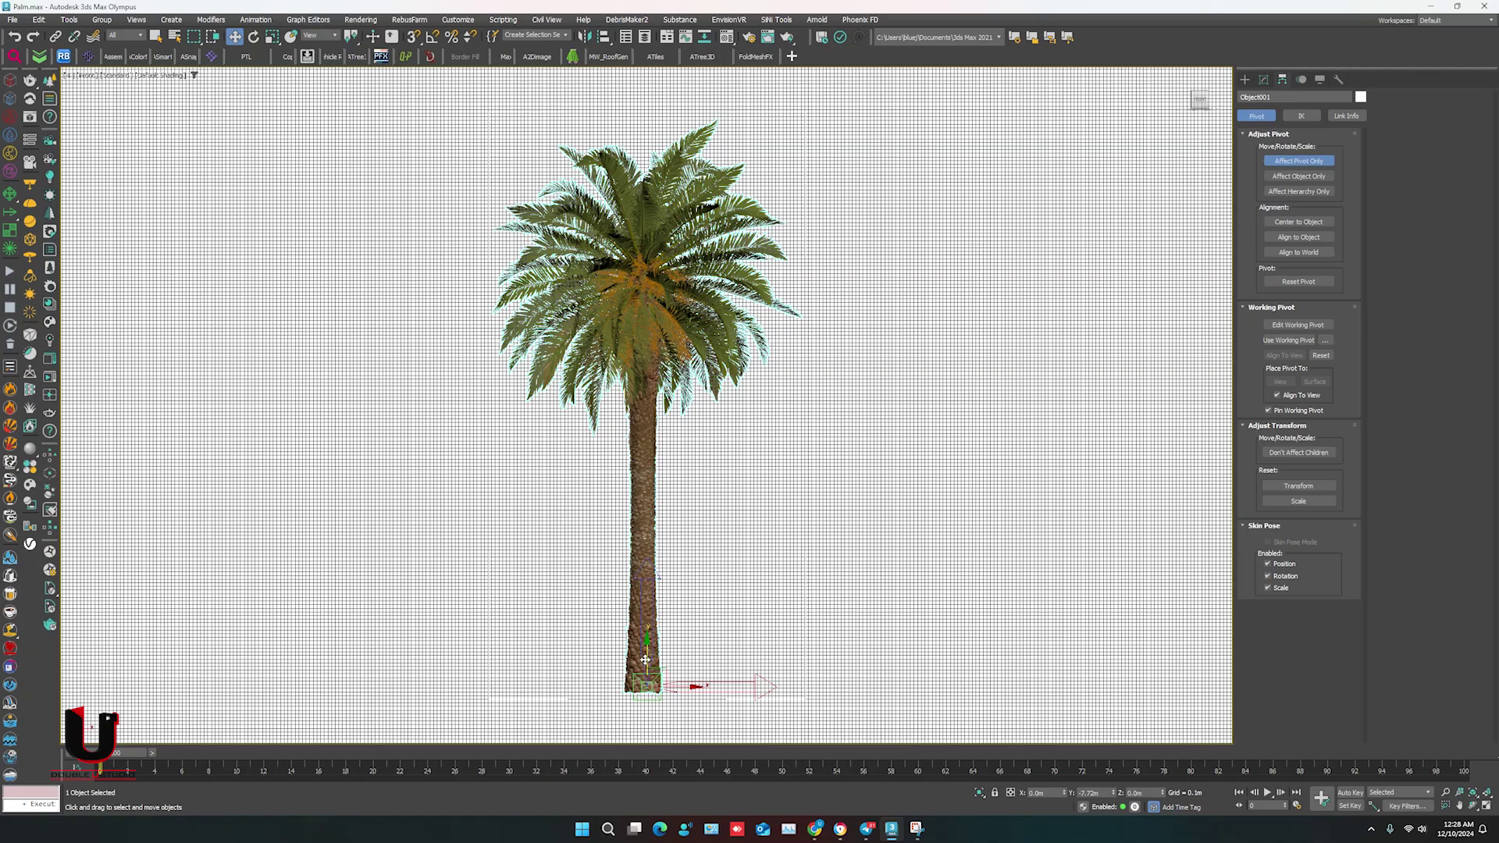
left_click(1268, 160)
Add an XForm modifier to the palm from the Modifier List
key("p")
mouse_move(680, 558)
middle_mouse_down()
mouse_move(716, 562)
mouse_move(667, 563)
middle_mouse_up()
left_click(1264, 80)
left_click(1272, 111)
type("x")
key("Escape")
key("Return")
key("r")
scroll(664, 492, "up", 5)
scroll(672, 496, "down", 7)
scroll(692, 500, "up", 4)
scroll(692, 500, "down", 4)
middle_click_drag(692, 500, 749, 500, "alt")
Convert the palm with its XForm modifier to an Editable Poly from the right-click menu
right_click(770, 437)
mouse_move(840, 598)
left_click(927, 608)
right_click(848, 288)
Open Customize User Interface on its Quads tab
left_click(1061, 396)
left_click(470, 19)
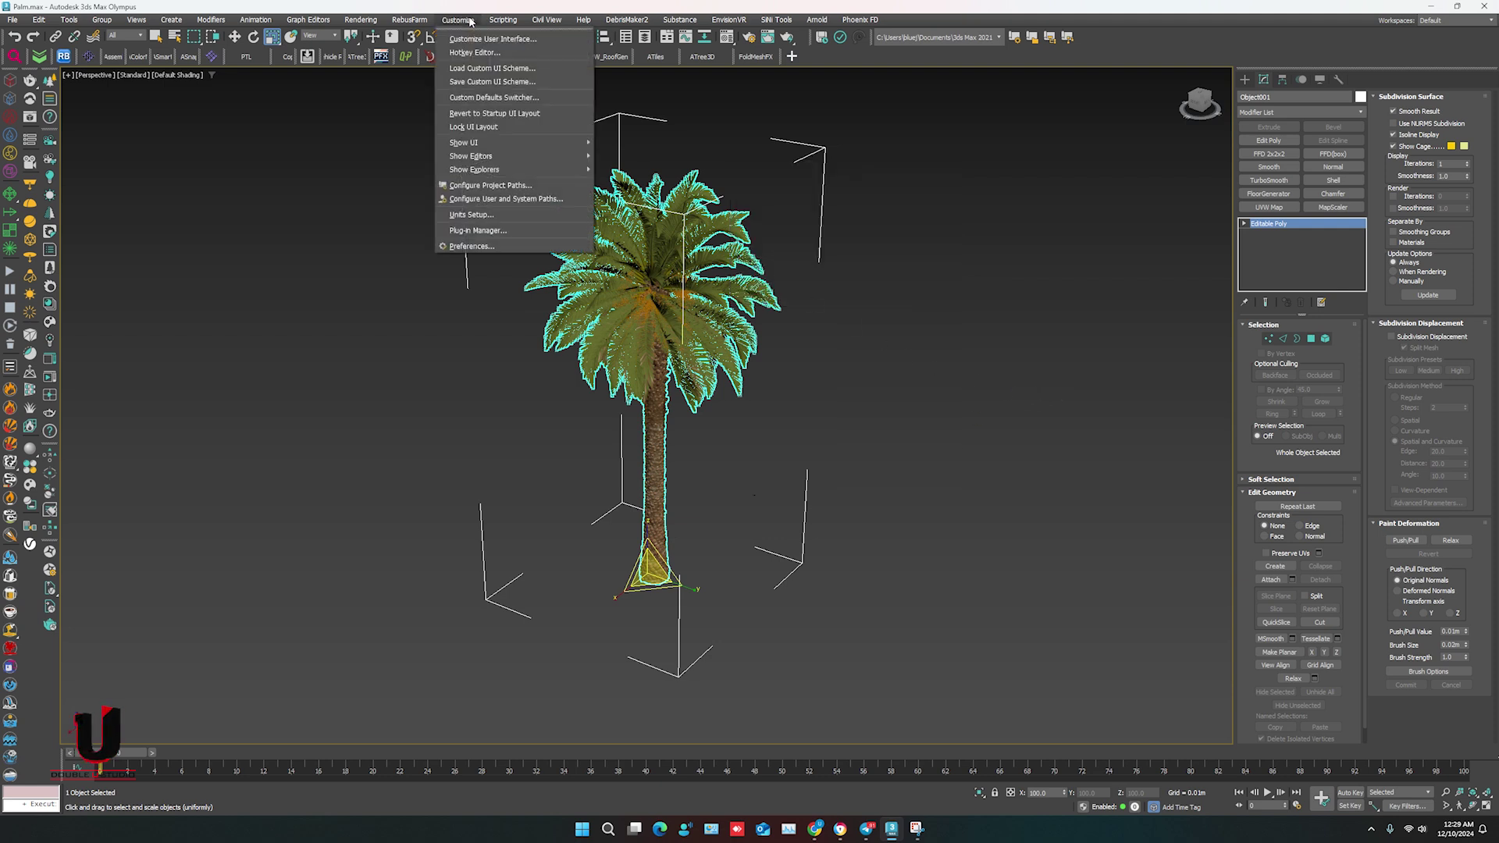
left_click(469, 39)
left_click_drag(1006, 204, 548, 174)
left_click(523, 188)
Set Category to VRay and add 'Exports the selected meshes to an external file' to the quad menu
left_click(549, 228)
scroll(568, 293, "down", 5)
scroll(583, 301, "down", 15)
scroll(582, 305, "down", 12)
left_click(554, 399)
scroll(572, 290, "down", 10)
scroll(572, 291, "up", 8)
left_click(521, 350)
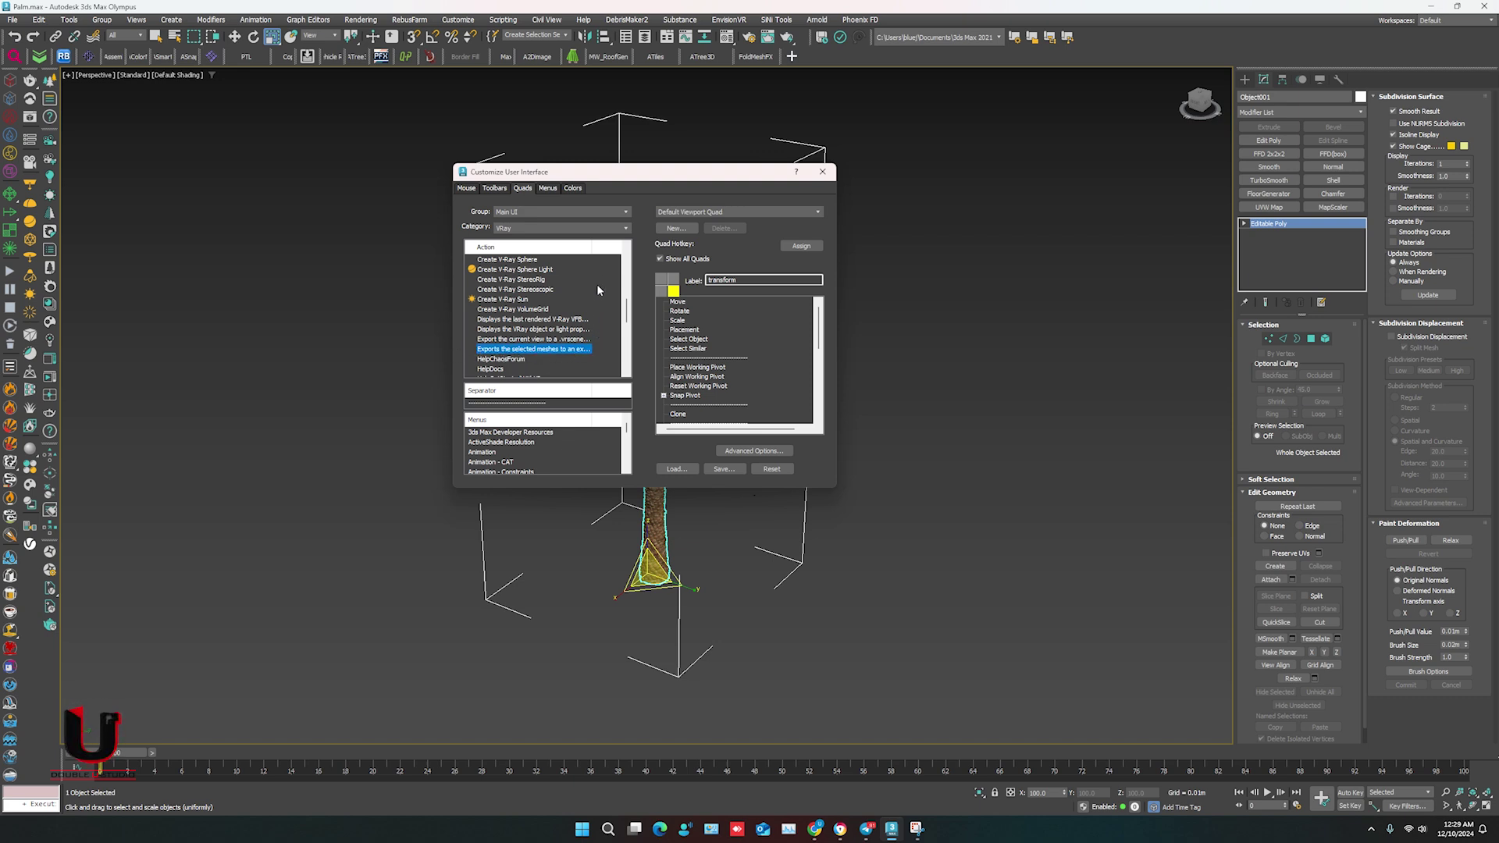
left_click_drag(591, 247, 612, 249)
mouse_move(523, 353)
left_mouse_down()
mouse_move(616, 356)
mouse_move(694, 407)
left_mouse_up()
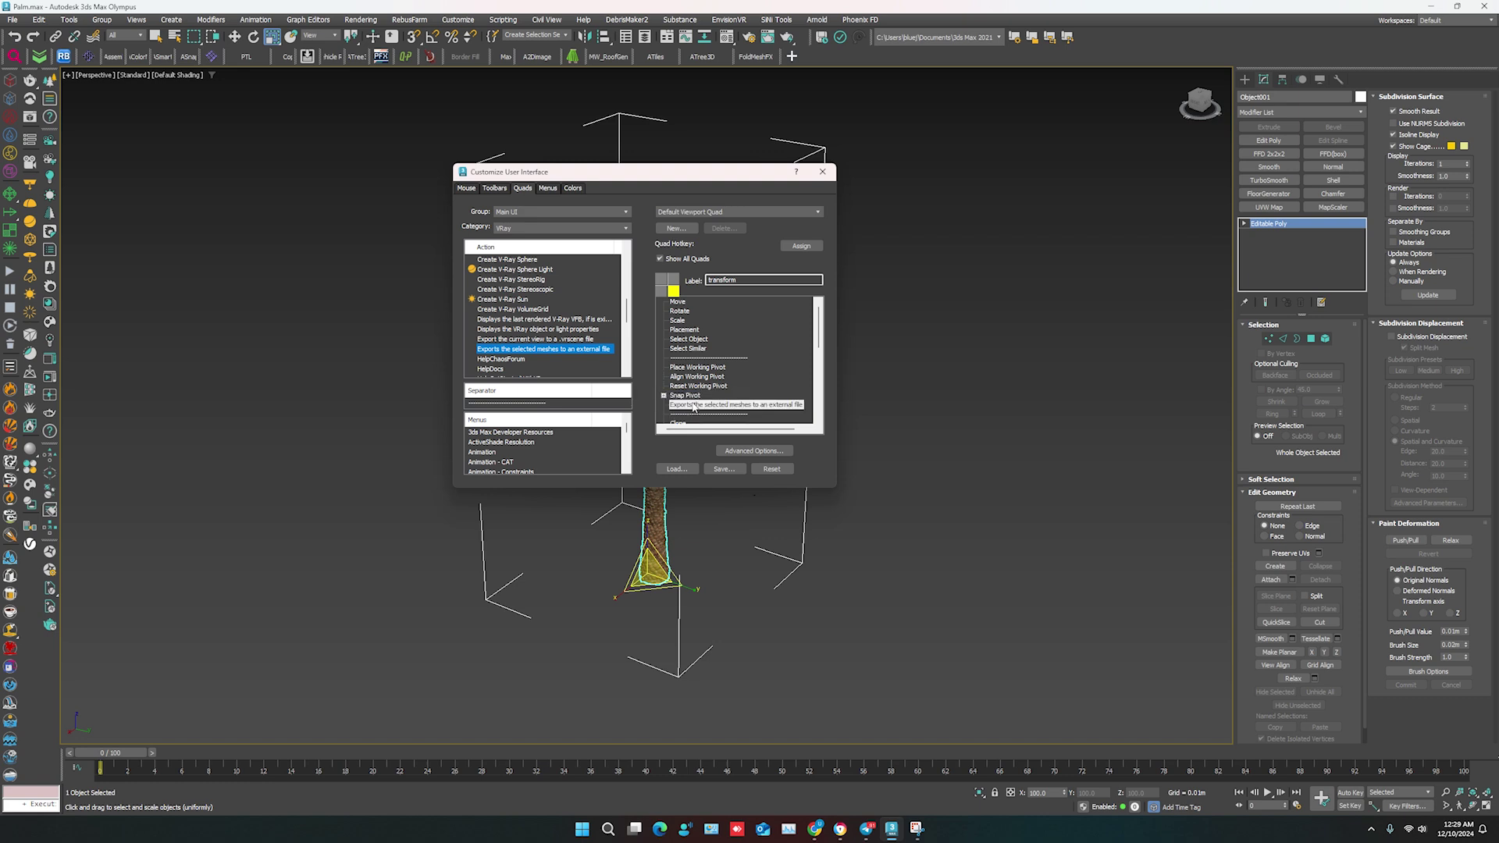
Open the .vrmesh exporter for the palm from its right-click menu
left_click(822, 172)
right_click(836, 309)
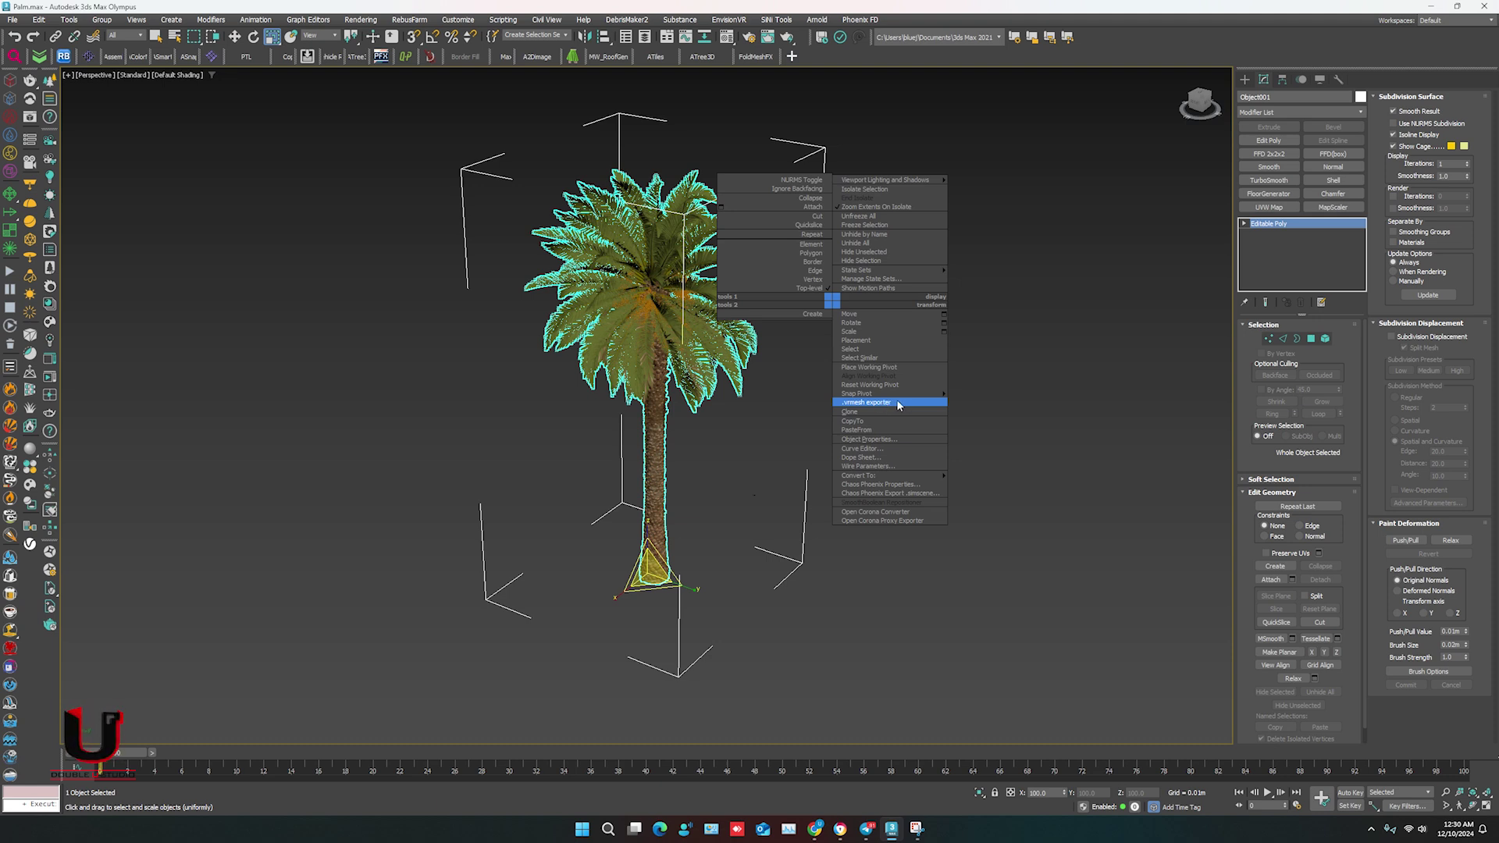
left_click(896, 400)
Set the export destination to the desktop Vray folder and name the file Palm001
left_click(830, 282)
left_click(676, 391)
scroll(726, 412, "down", 5)
left_click(697, 545)
left_click(822, 588)
left_click(733, 342)
type("Palm001")
Export with Automatically create proxies enabled, then try the proxy's bounding box preview
left_click(654, 425)
scroll(1240, 447, "down", 1)
left_click(1296, 446)
left_click(1278, 459)
left_click(1296, 447)
Restore the proxy's edges preview, then check the Palm file's size in the desktop Vray folder
left_click(1281, 470)
left_click(892, 829)
double_click(20, 202)
left_click(187, 99)
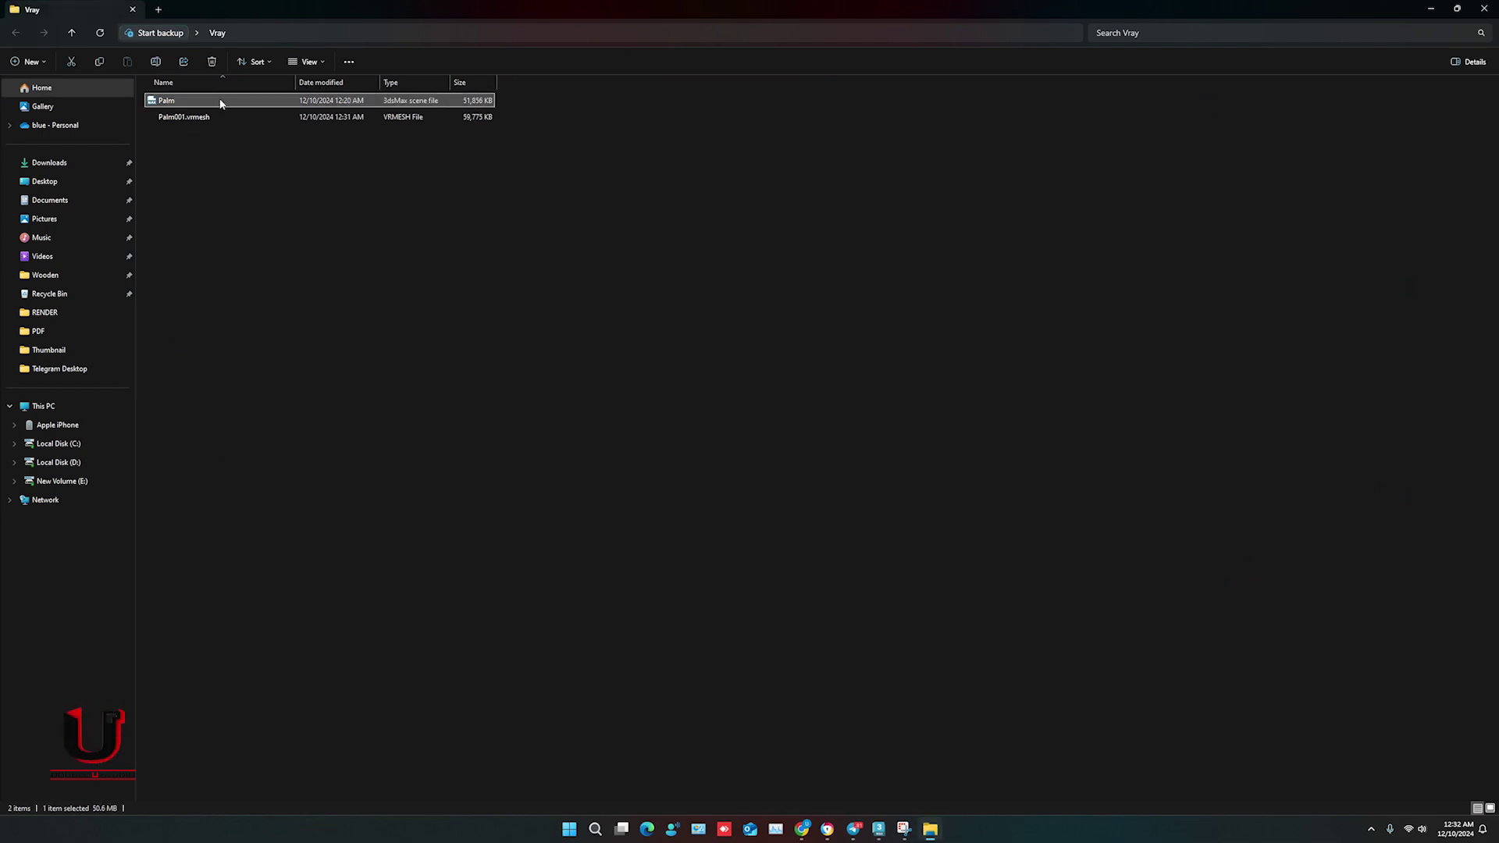